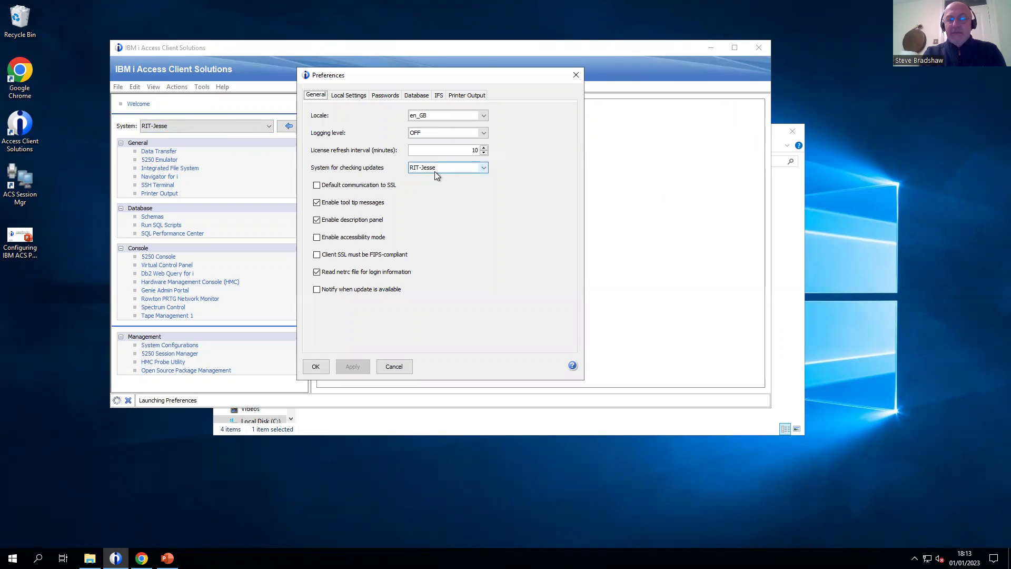
Cancel the preferences without changes and check the About information for the installed client and Java versions
{"action": "left_click", "coordinate": [393, 365]}
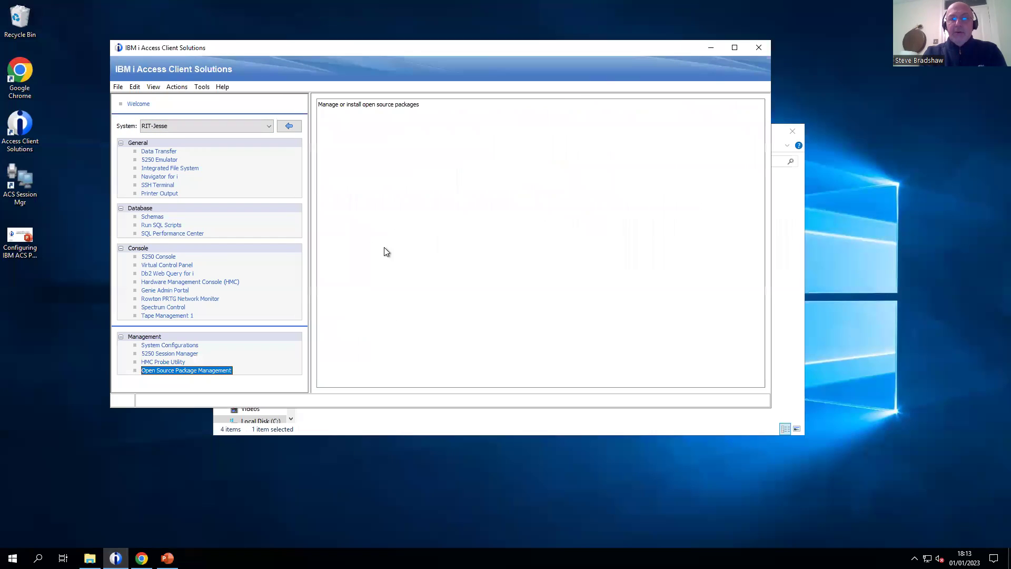
{"action": "left_click", "coordinate": [222, 87]}
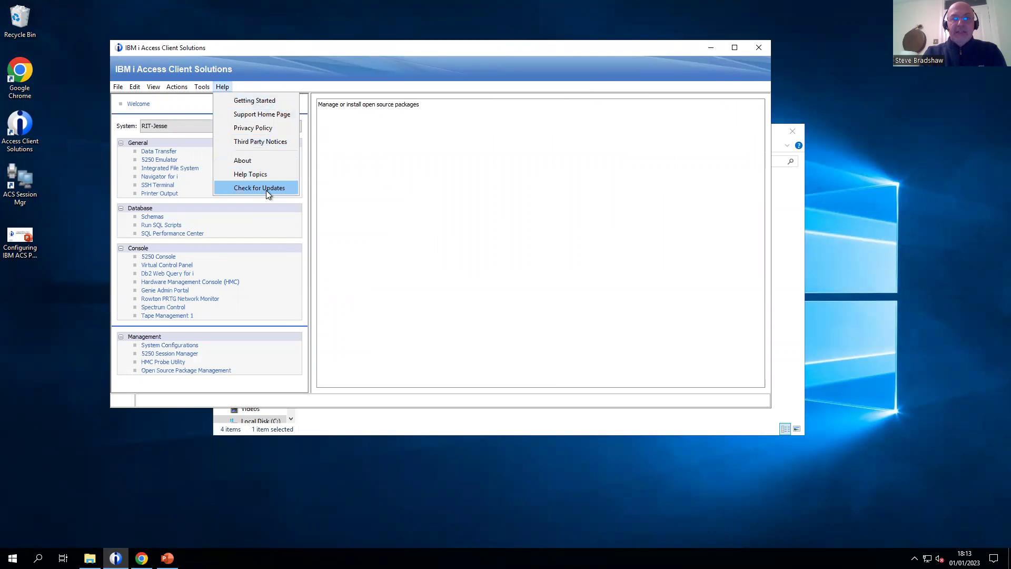
{"action": "left_click", "coordinate": [253, 163]}
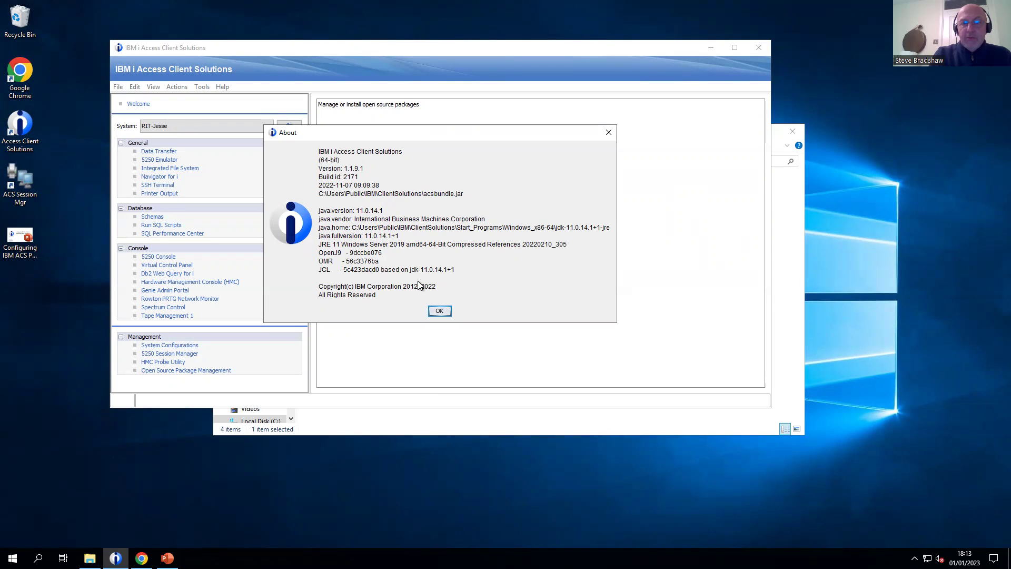
{"action": "left_click", "coordinate": [440, 312]}
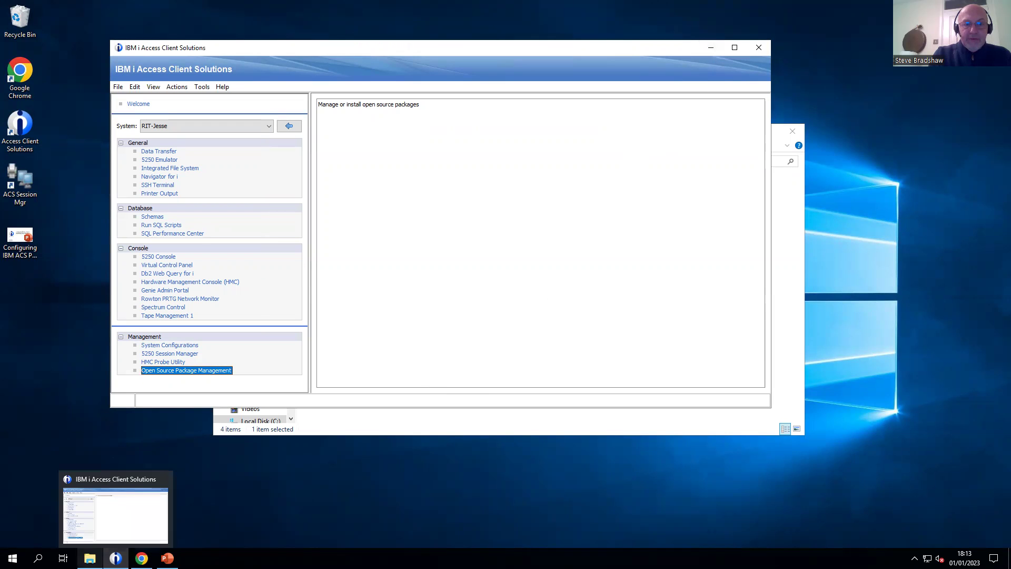
View the IBM Semeru Runtime downloads page in Chrome and the local jdk-11.0.14.1+1-jre folder in File Explorer
{"action": "left_click", "coordinate": [142, 558]}
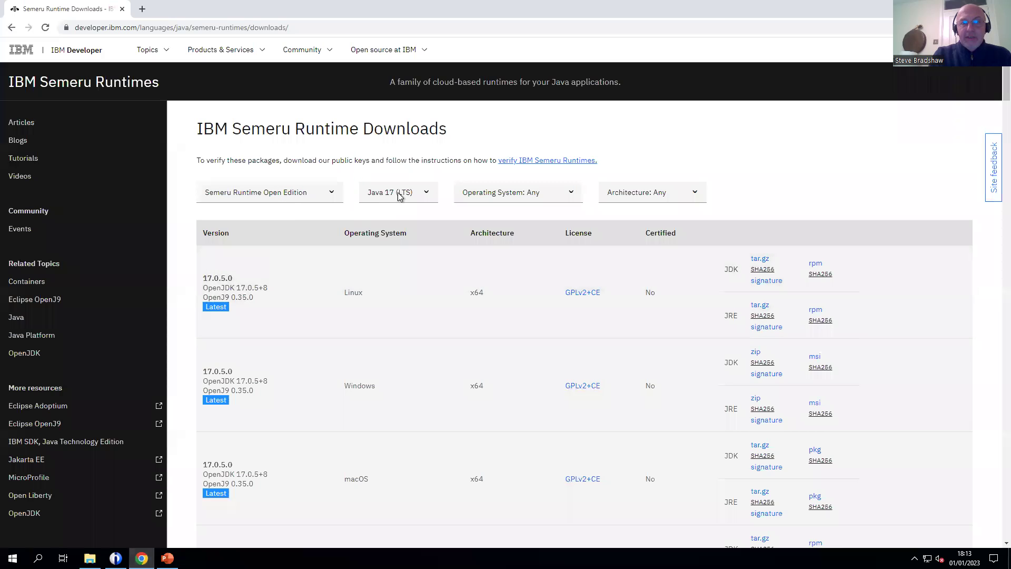
{"action": "key", "text": "super+Down"}
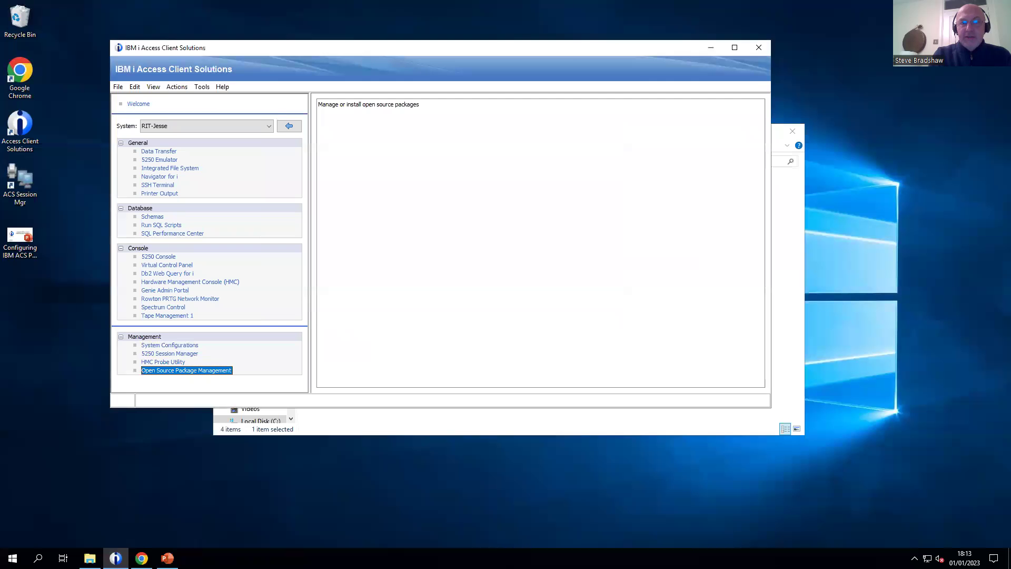
{"action": "key", "text": "alt+Tab"}
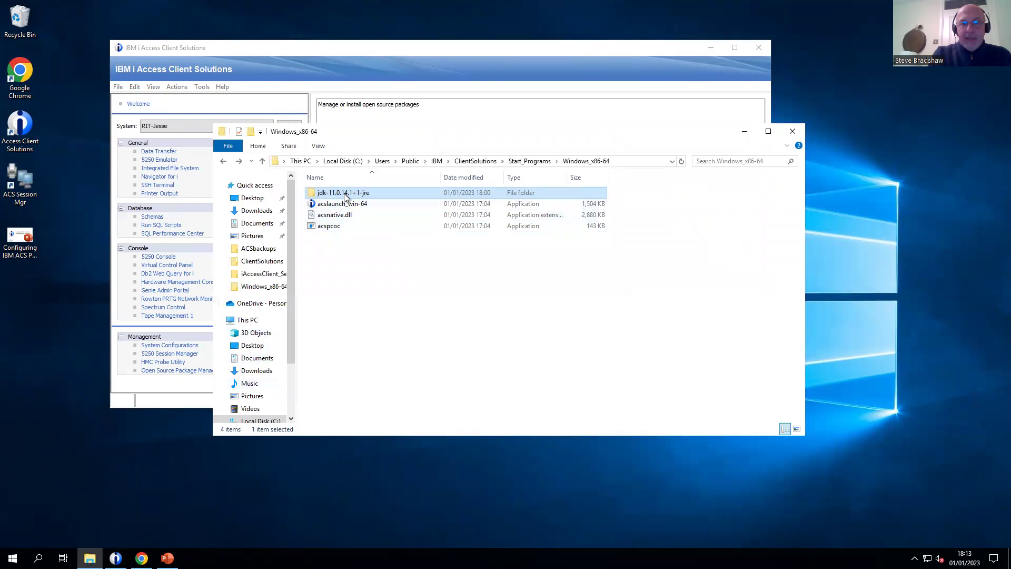
{"action": "mouse_move", "coordinate": [350, 194]}
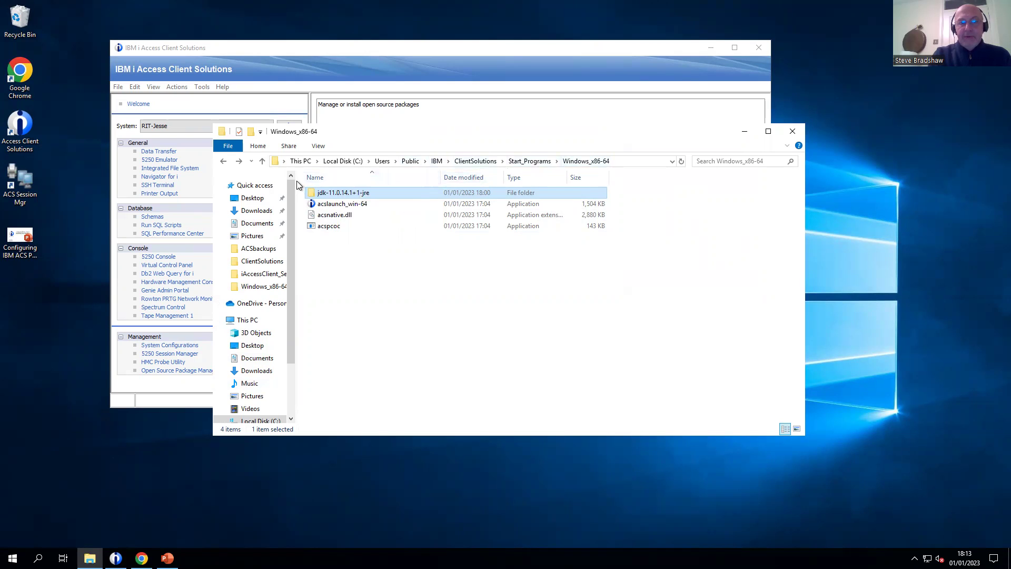
Extract the jdk-11.0.17+8 archive in Downloads to the suggested jdk-11.0.17+8 folder
{"action": "left_click", "coordinate": [258, 210]}
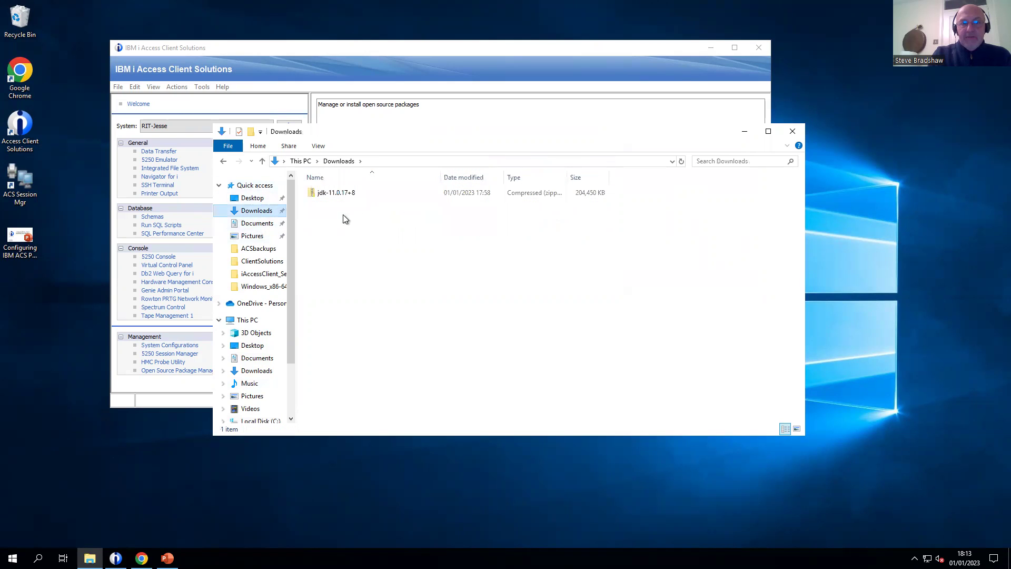
{"action": "left_click", "coordinate": [318, 194]}
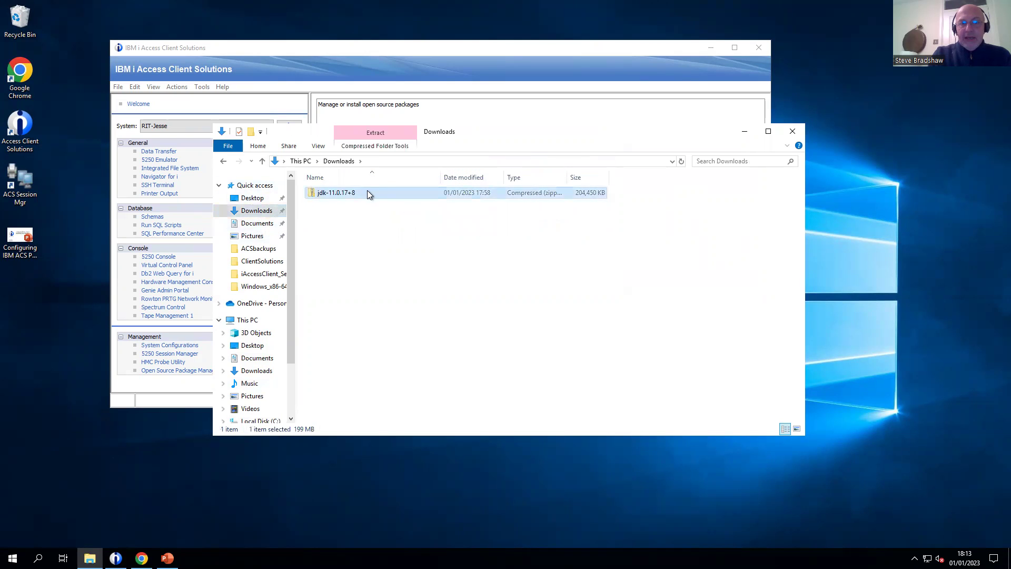
{"action": "right_click", "coordinate": [337, 194]}
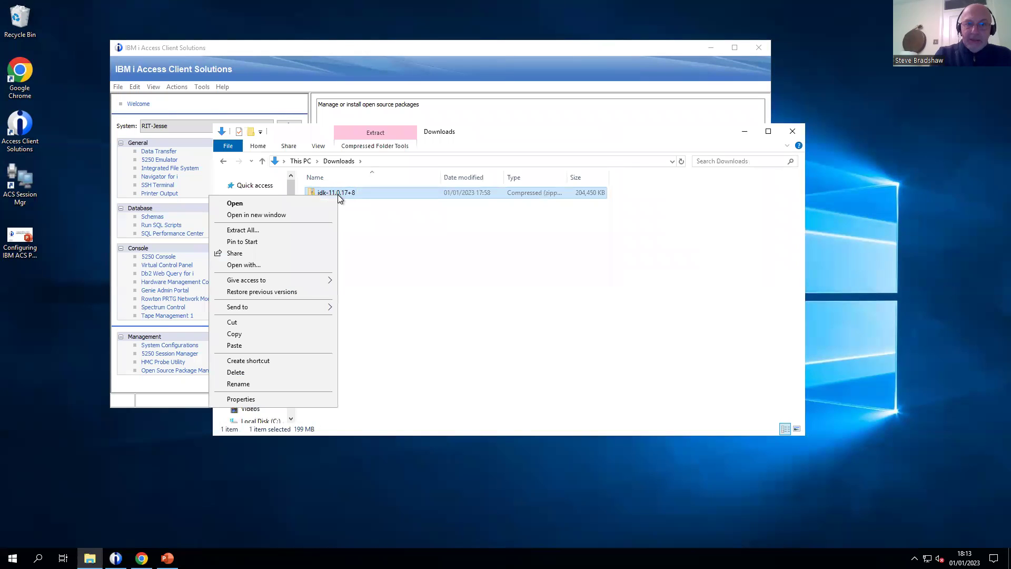
{"action": "left_click", "coordinate": [296, 229]}
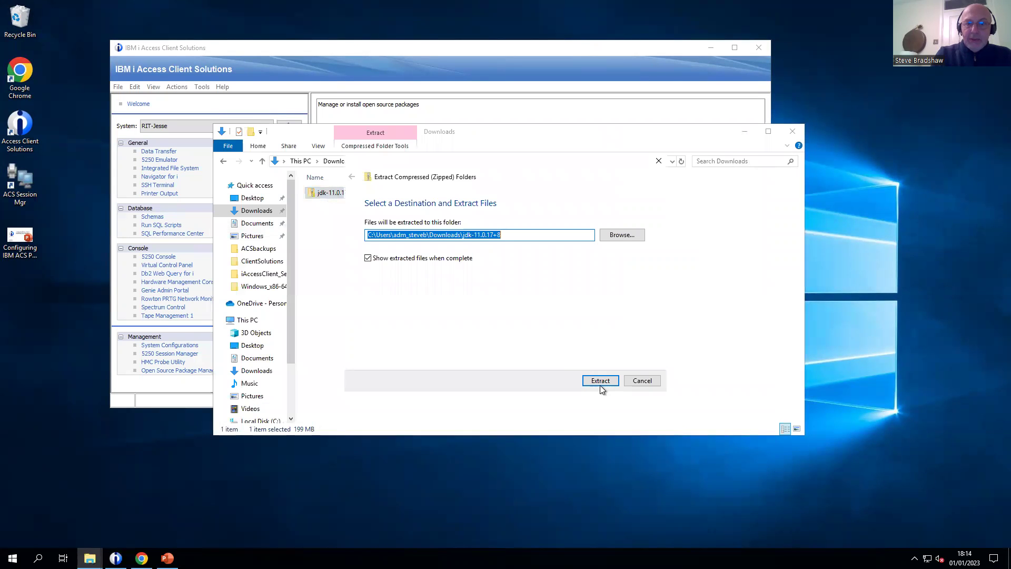
{"action": "left_click", "coordinate": [601, 382]}
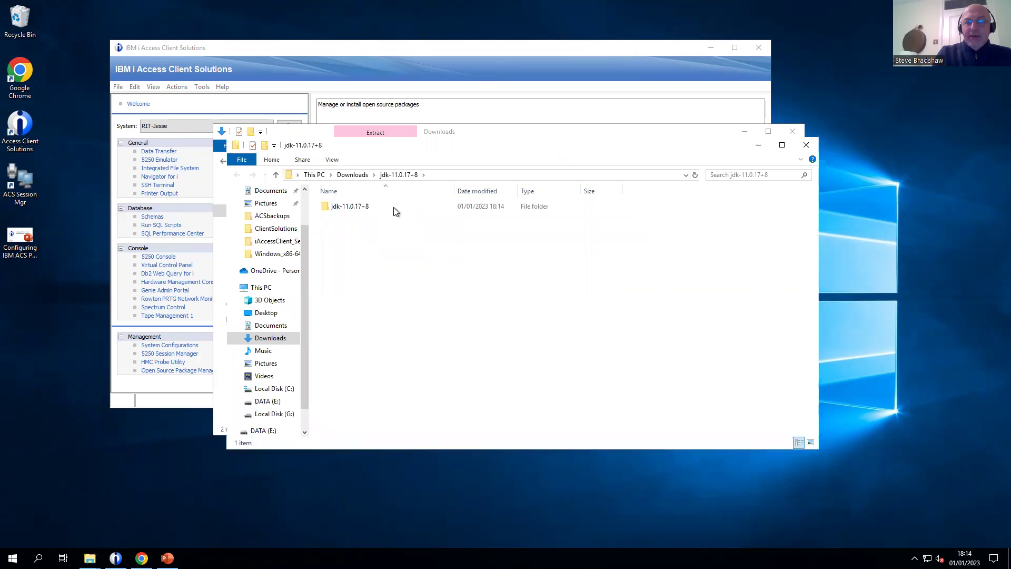
{"action": "left_click_drag", "start_coordinate": [652, 139], "coordinate": [667, 153]}
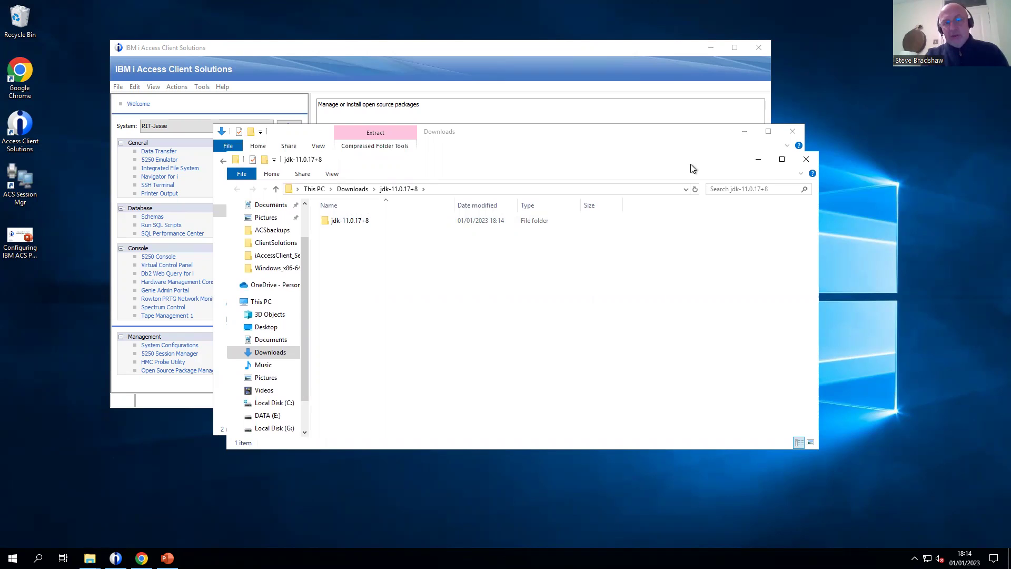
In the Integrated File System on RIT-Jesse, inspect jdk-11.0.17+8 under Start_Programs/Windows_x86-64 and return to the parent directory
{"action": "left_click", "coordinate": [160, 169]}
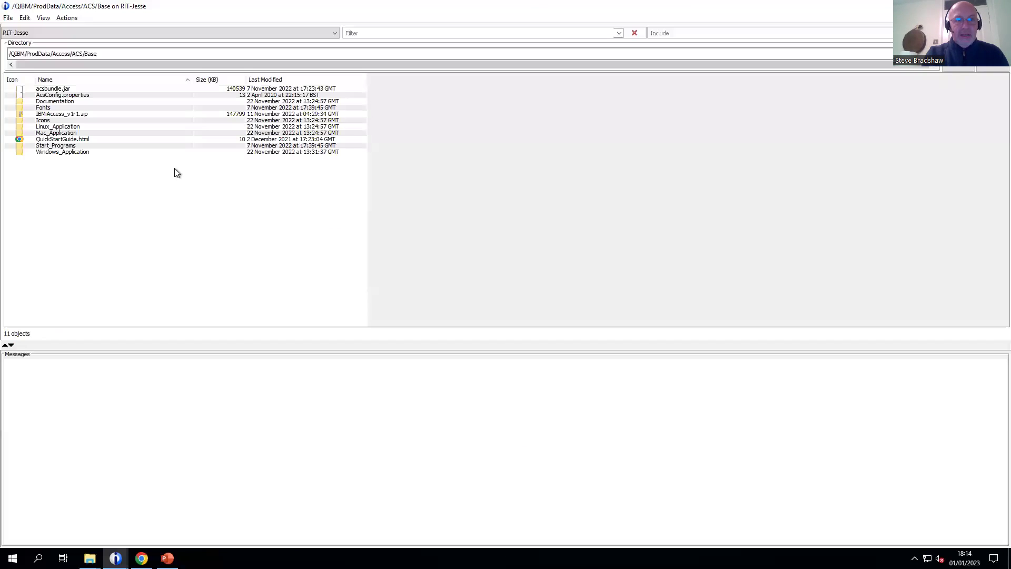
{"action": "double_click", "coordinate": [68, 146]}
{"action": "double_click", "coordinate": [61, 116]}
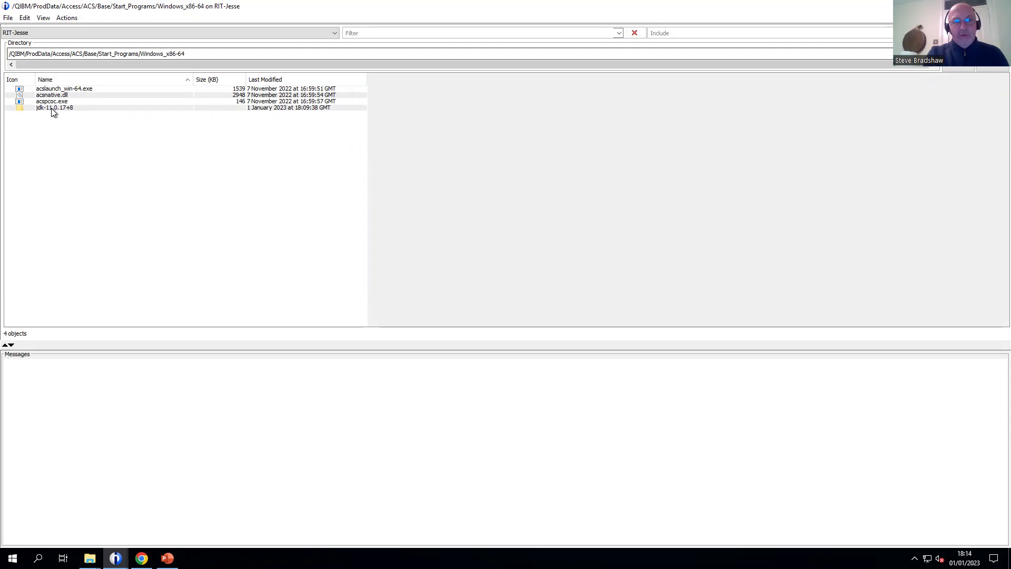
{"action": "double_click", "coordinate": [53, 109]}
{"action": "left_click", "coordinate": [53, 108]}
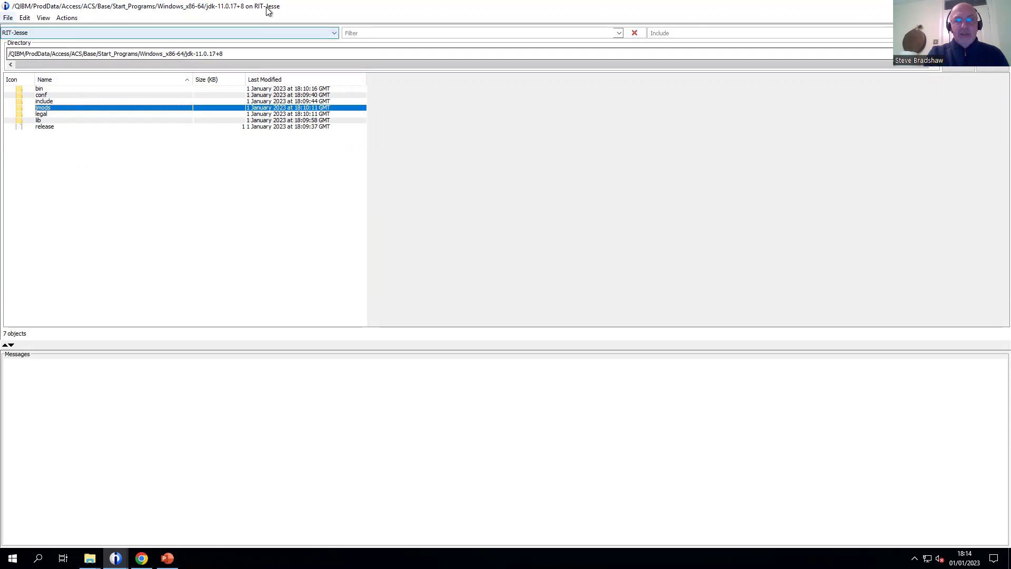
{"action": "left_click", "coordinate": [962, 68]}
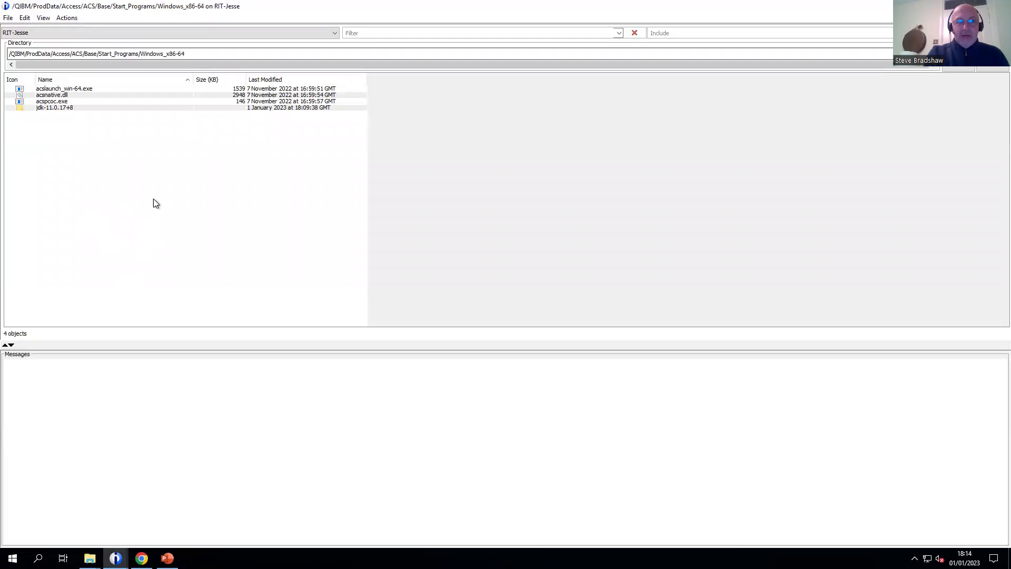
Start an upload to the server's Windows_x86-64 directory and browse to the extracted jdk-11.0.17+8 folder in Downloads
{"action": "right_click", "coordinate": [143, 185]}
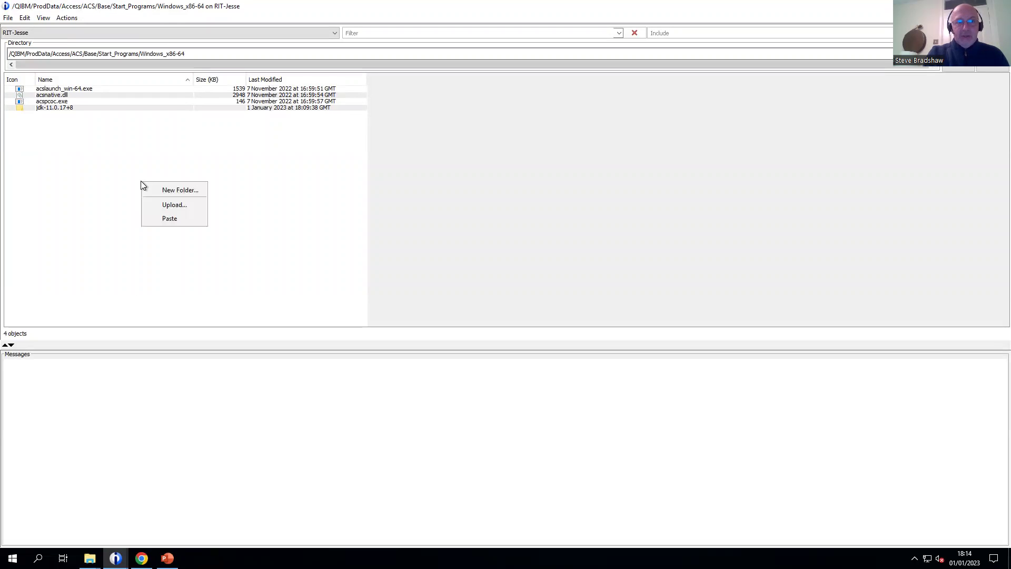
{"action": "left_click", "coordinate": [184, 201]}
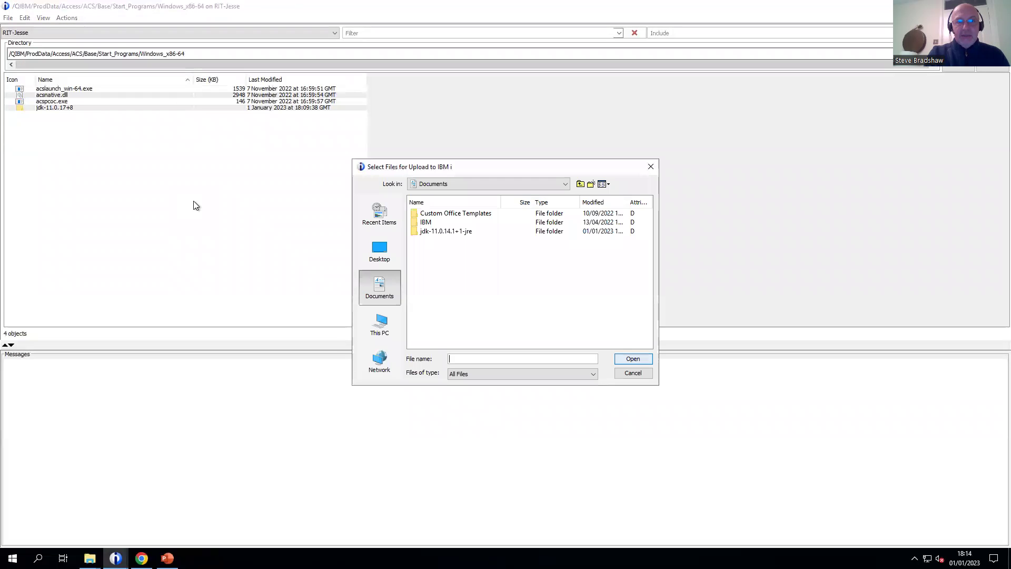
{"action": "left_click", "coordinate": [389, 257]}
{"action": "left_click", "coordinate": [434, 234]}
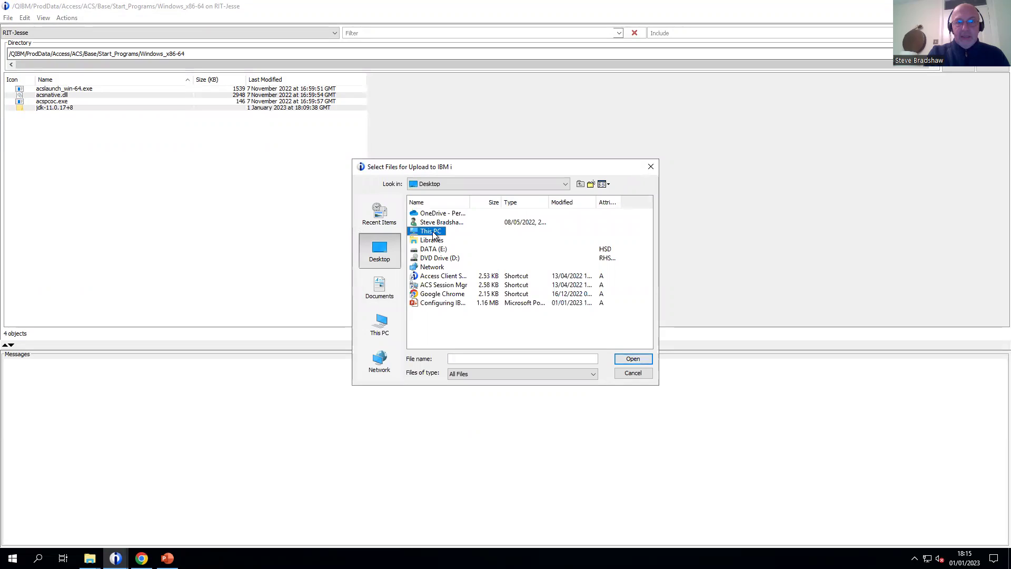
{"action": "double_click", "coordinate": [434, 234]}
{"action": "double_click", "coordinate": [442, 241]}
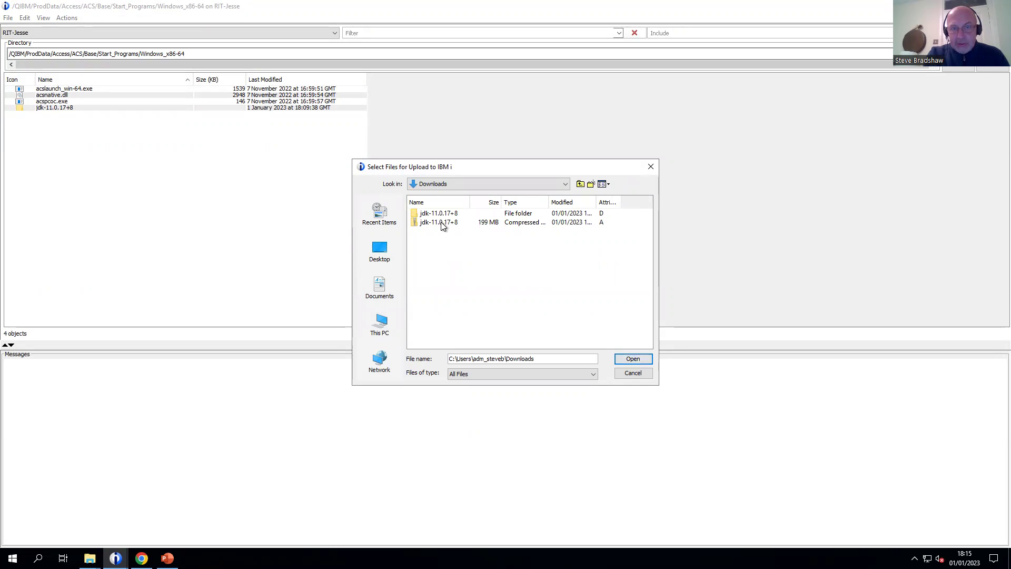
{"action": "left_click", "coordinate": [438, 215]}
{"action": "double_click", "coordinate": [440, 215]}
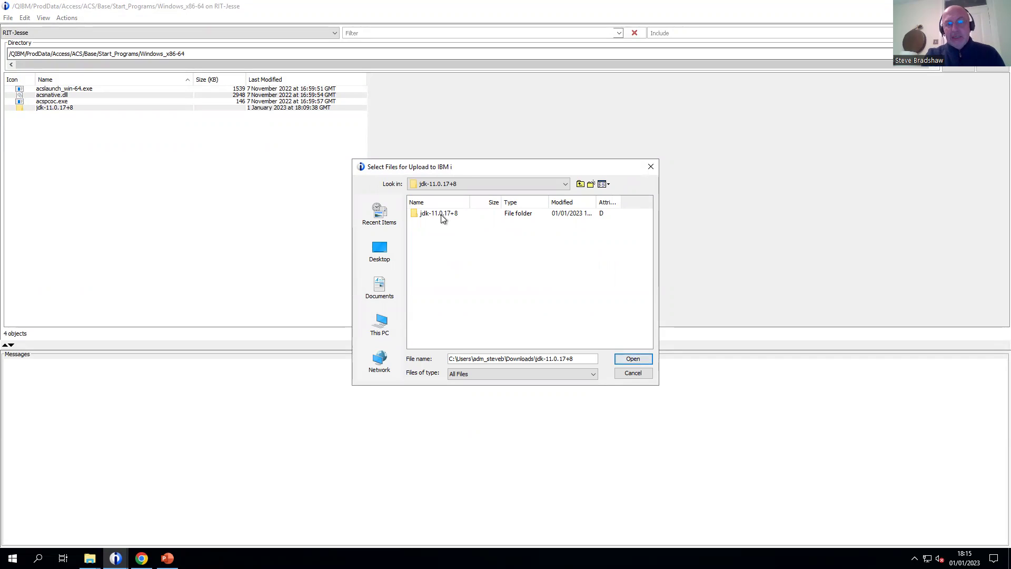
Choose the inner jdk-11.0.17+8 folder as the upload source and cancel the upload at its confirmation
{"action": "left_click", "coordinate": [441, 216]}
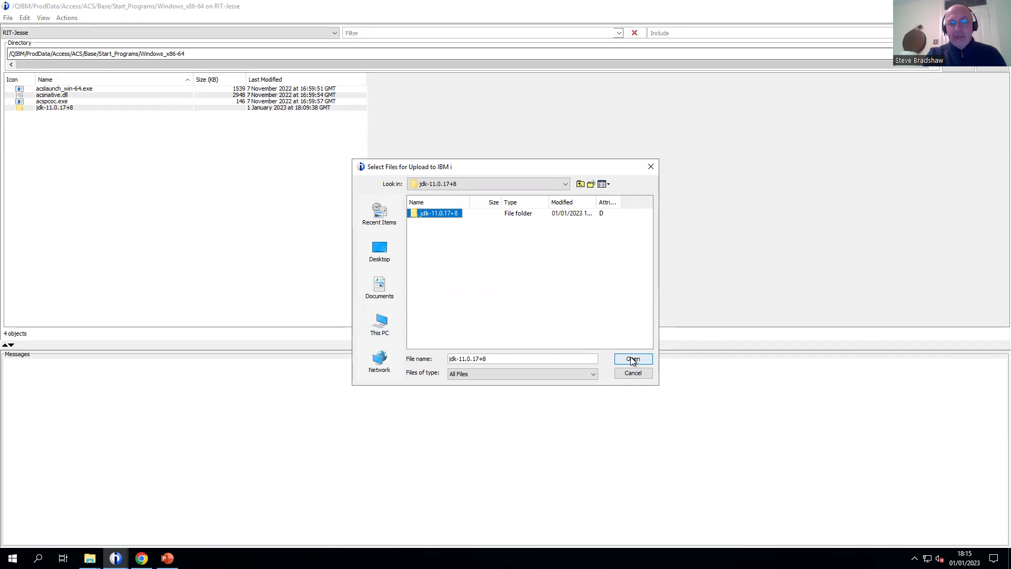
{"action": "double_click", "coordinate": [442, 214]}
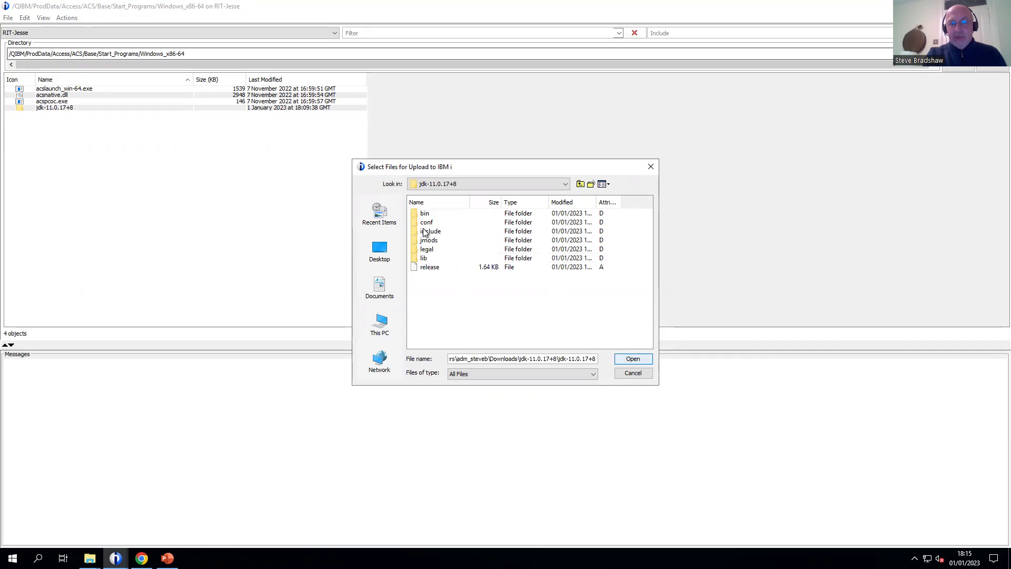
{"action": "left_click", "coordinate": [580, 184]}
{"action": "left_click", "coordinate": [430, 215]}
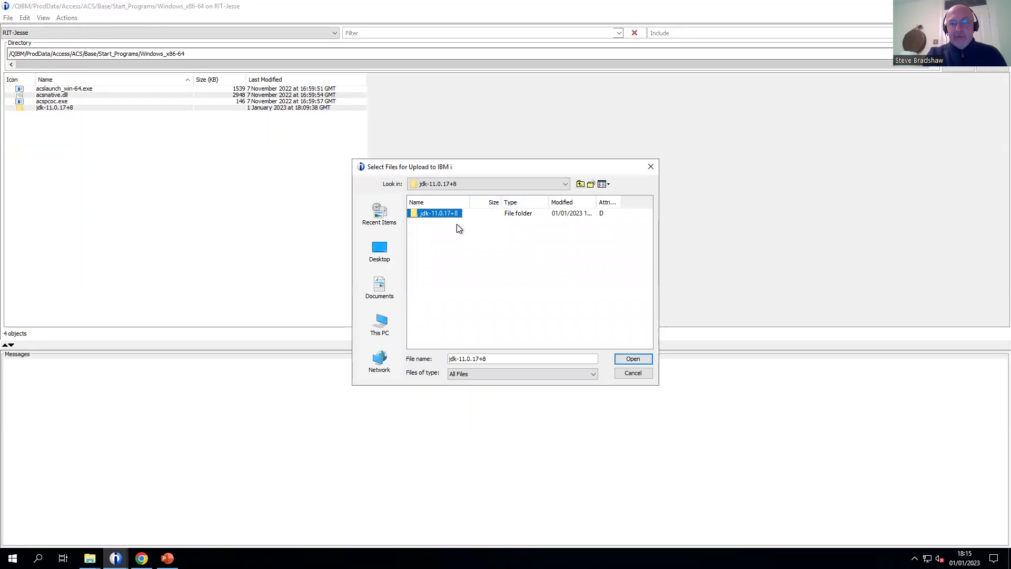
{"action": "left_click", "coordinate": [640, 359]}
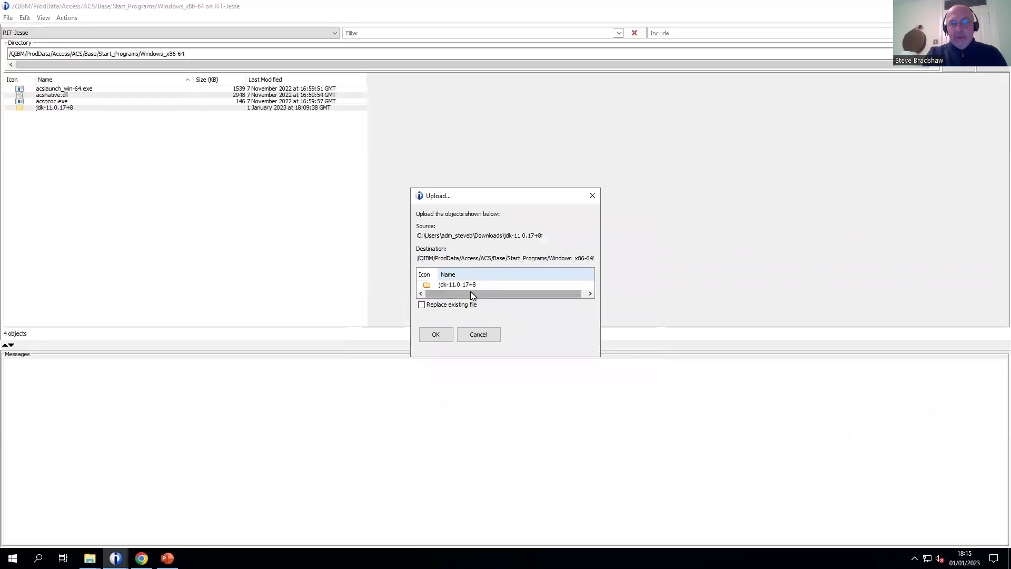
{"action": "left_click", "coordinate": [475, 341]}
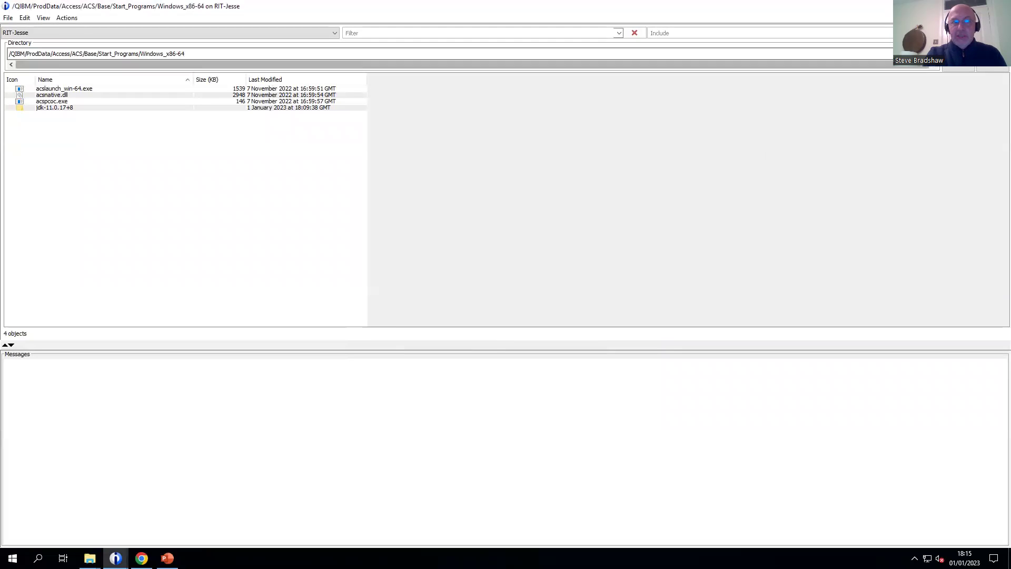
Leave the Integrated File System, check for client updates and install the update including the updated Java Runtime on the IBM i server
{"action": "left_click", "coordinate": [999, 5]}
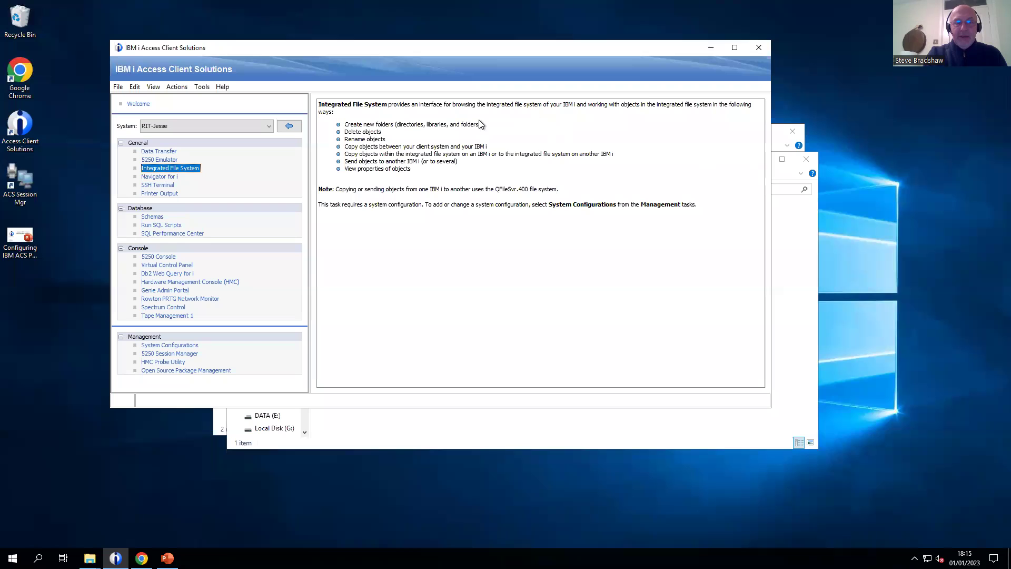
{"action": "left_click", "coordinate": [222, 87]}
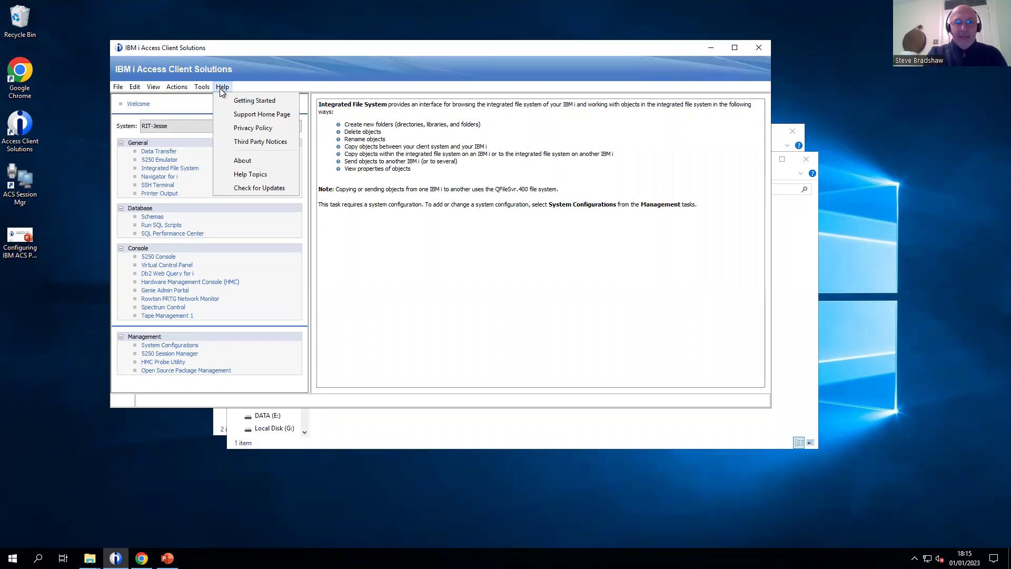
{"action": "left_click", "coordinate": [266, 192]}
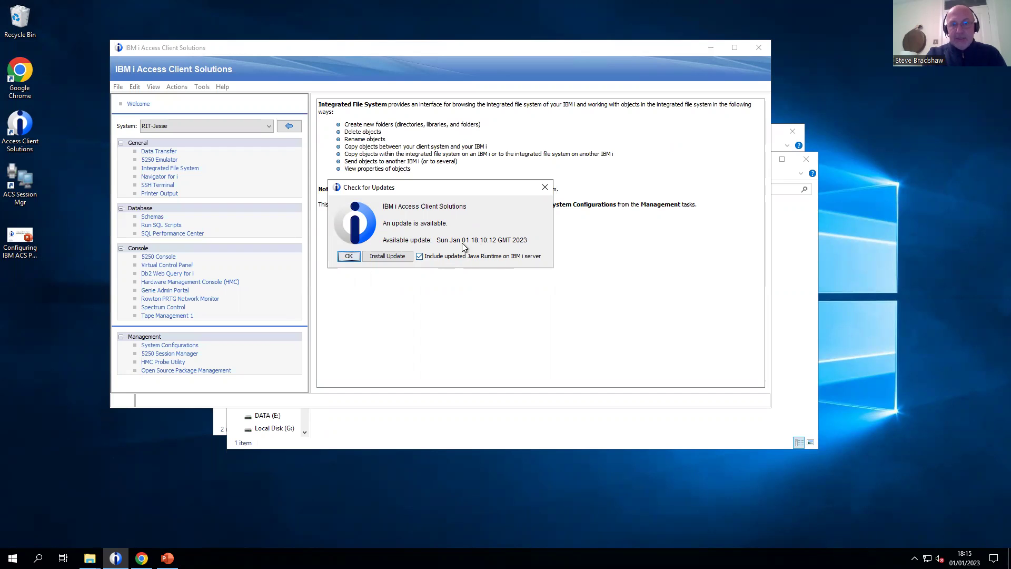
{"action": "left_click", "coordinate": [388, 256]}
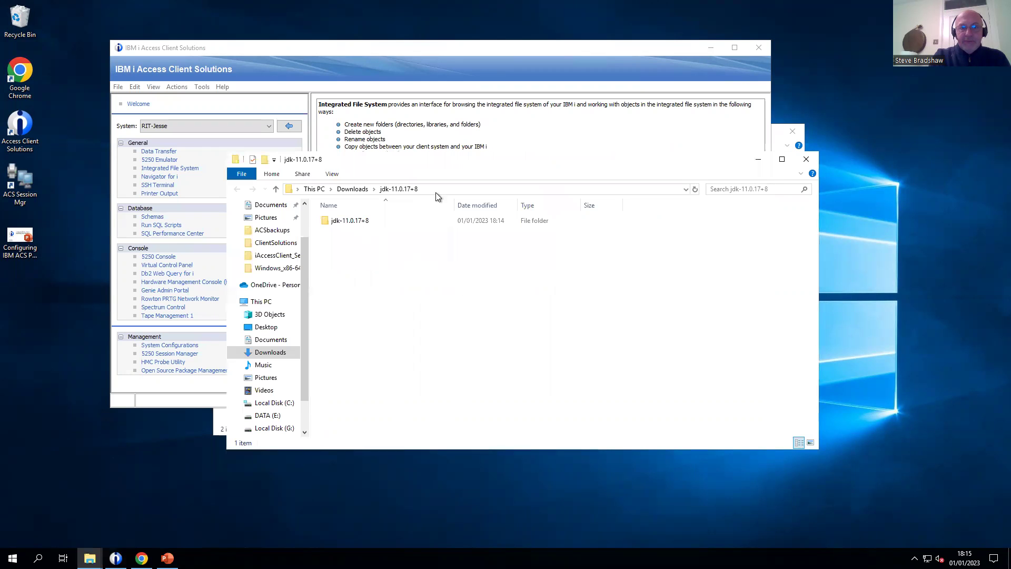
Close the extracted archive's window and return to the local Windows_x86-64 folder in File Explorer to view its contents
{"action": "left_click", "coordinate": [807, 159]}
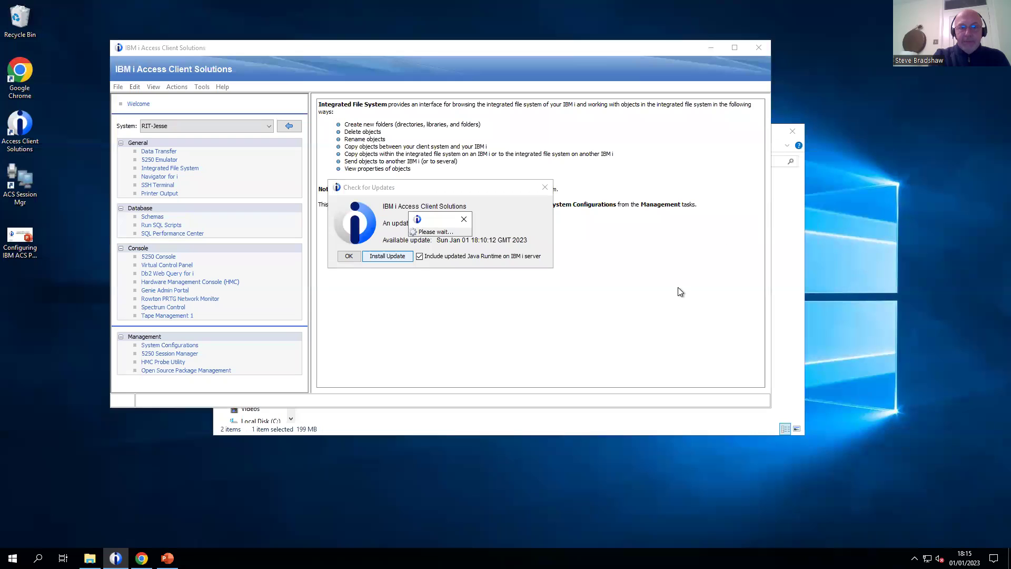
{"action": "left_click", "coordinate": [90, 558]}
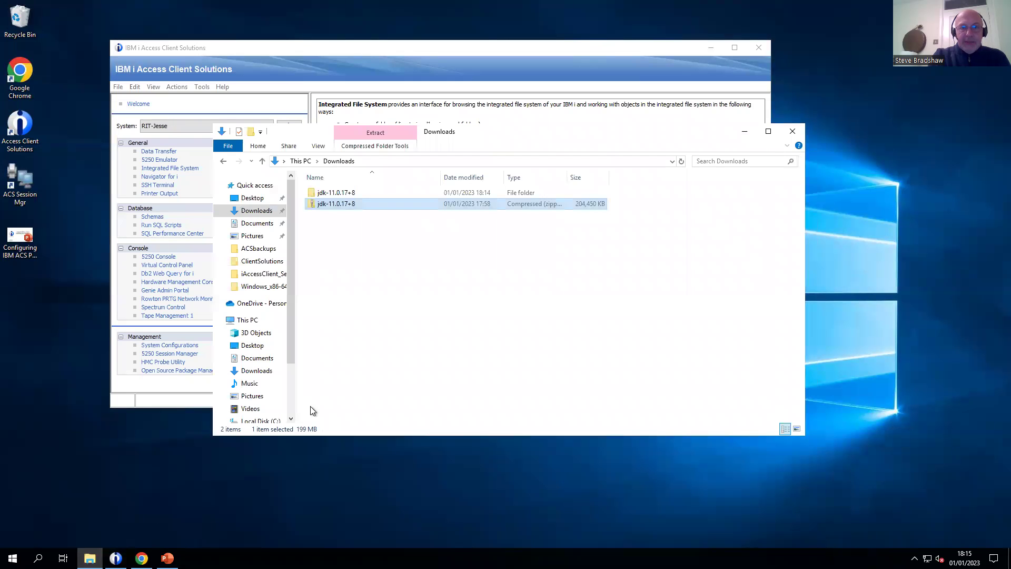
{"action": "left_click", "coordinate": [224, 163]}
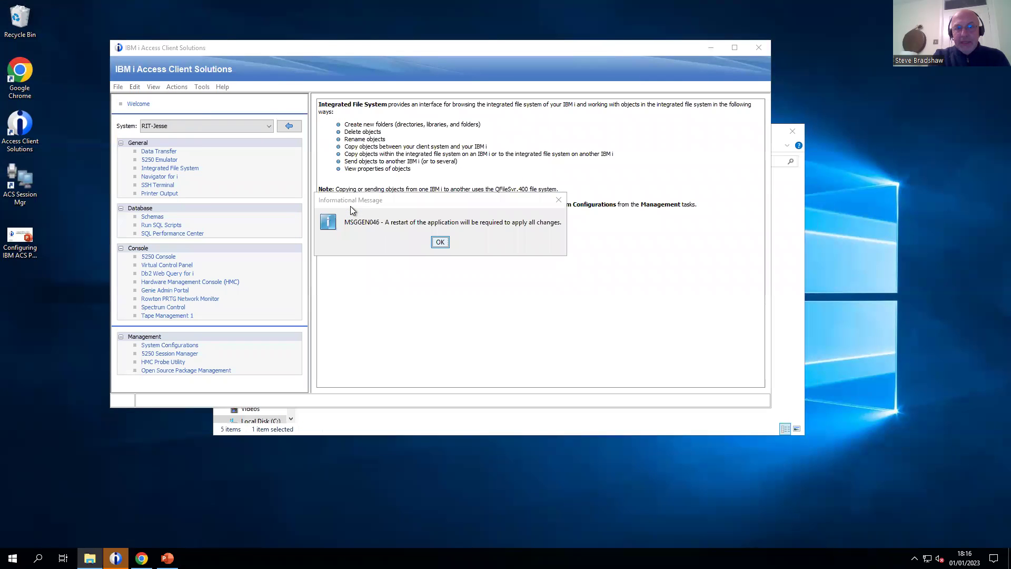
Dismiss the restart notice and restart IBM i Access Client Solutions with the File Explorer window minimized
{"action": "left_click", "coordinate": [440, 243]}
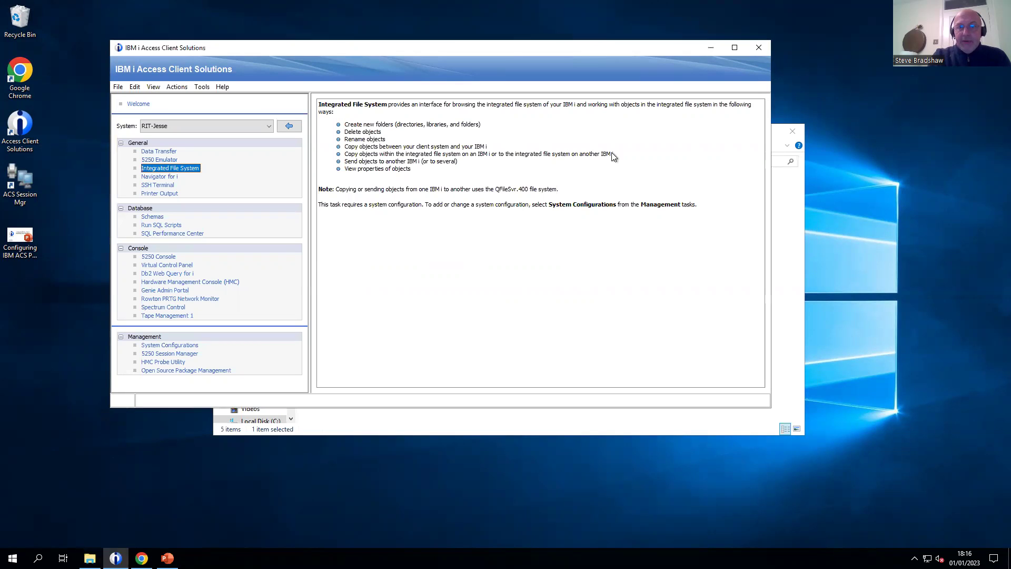
{"action": "left_click", "coordinate": [758, 47]}
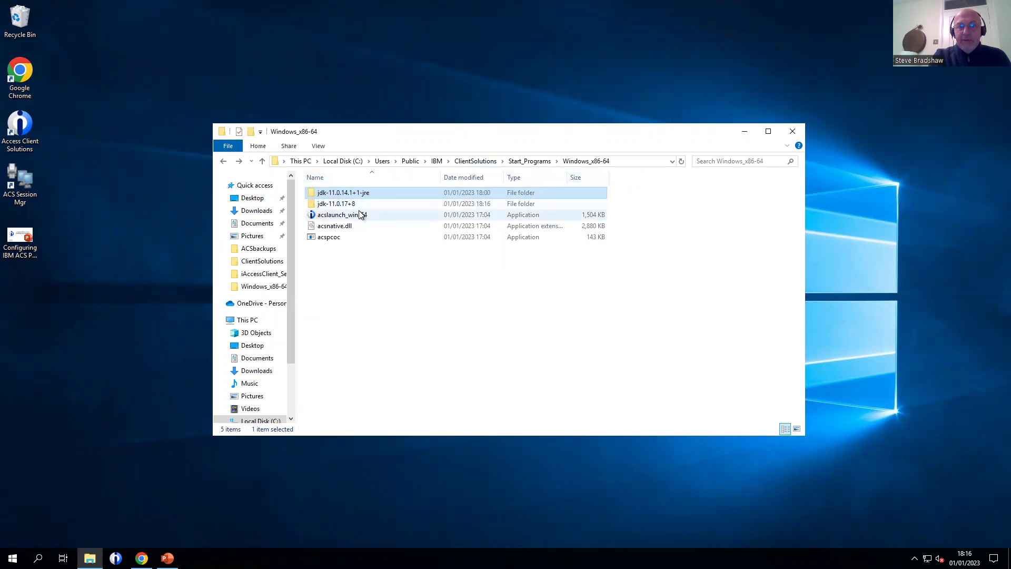
{"action": "left_click", "coordinate": [743, 130]}
{"action": "double_click", "coordinate": [23, 134]}
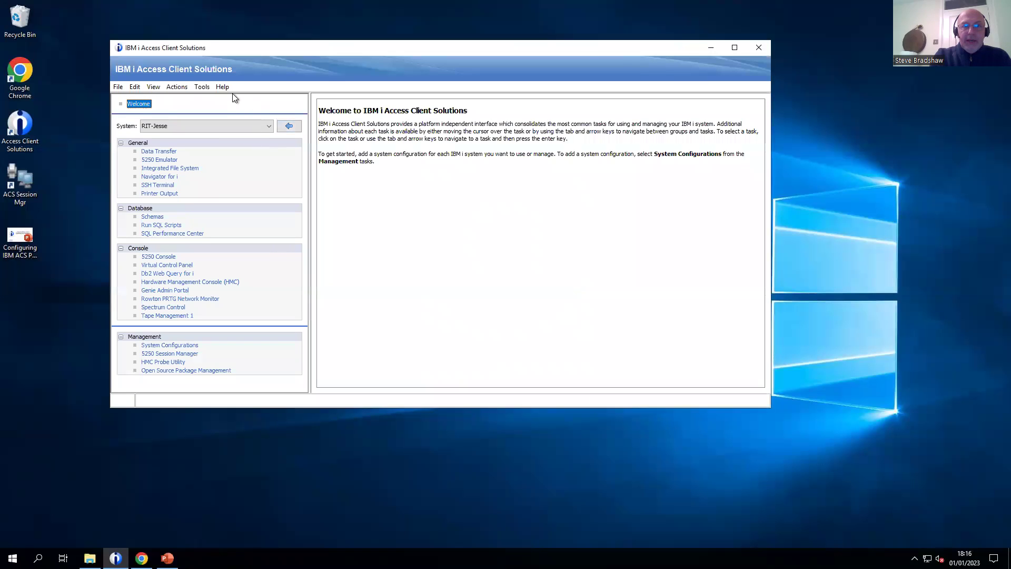
Check the Java version and Java home path in the product's About information and close it
{"action": "left_click", "coordinate": [227, 90]}
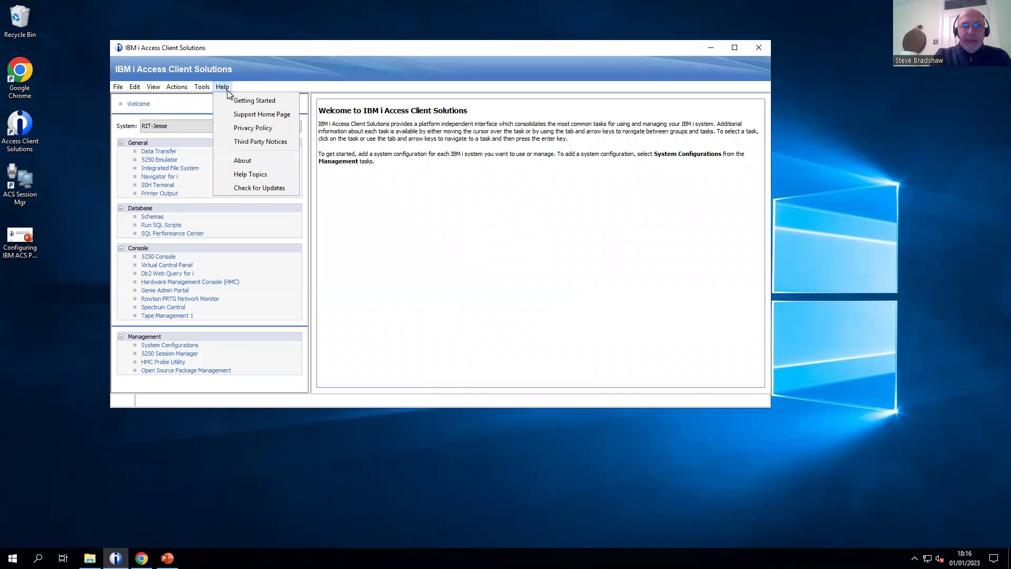
{"action": "left_click", "coordinate": [254, 162]}
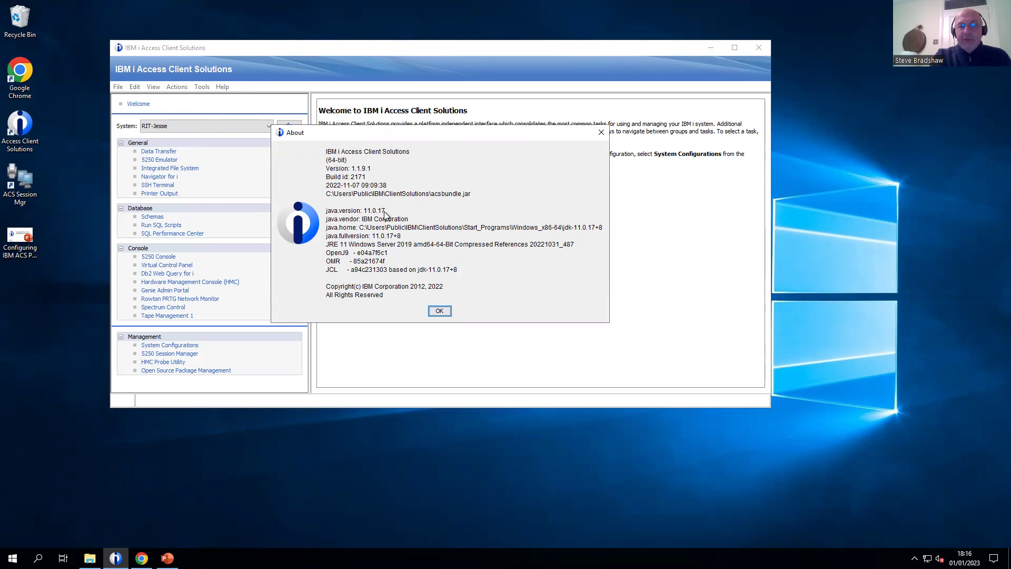
{"action": "left_click", "coordinate": [440, 311]}
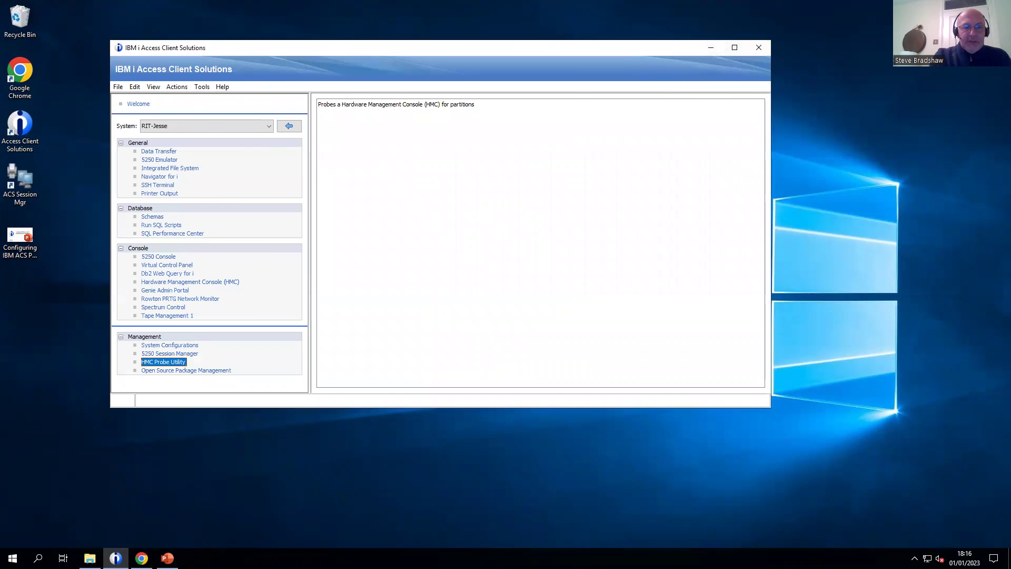
Delete the old jdk-11.0.14.1+1-jre folder from the local Windows_x86-64 folder in File Explorer and return to Access Client Solutions
{"action": "left_click", "coordinate": [90, 558]}
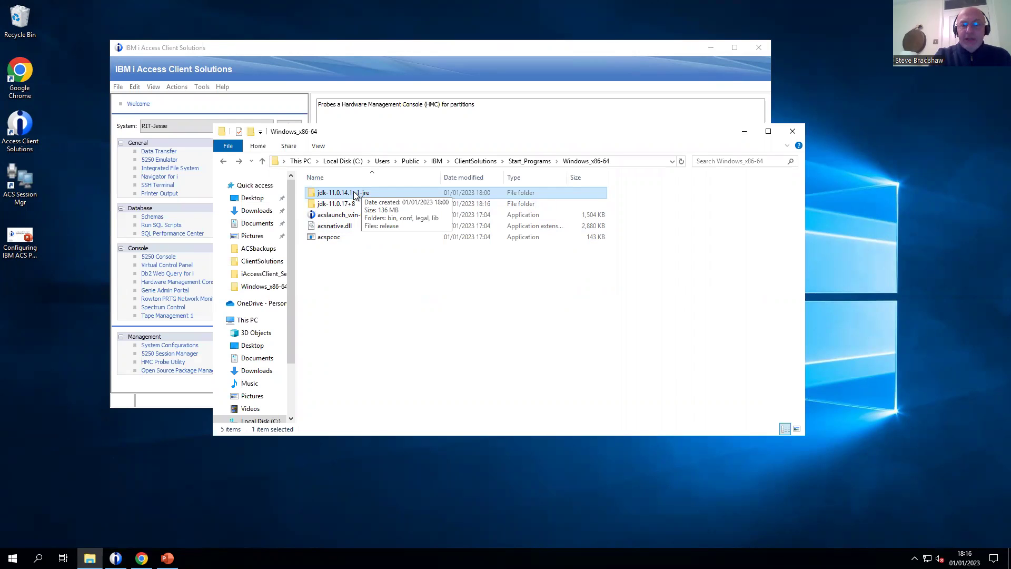
{"action": "key", "text": "Delete"}
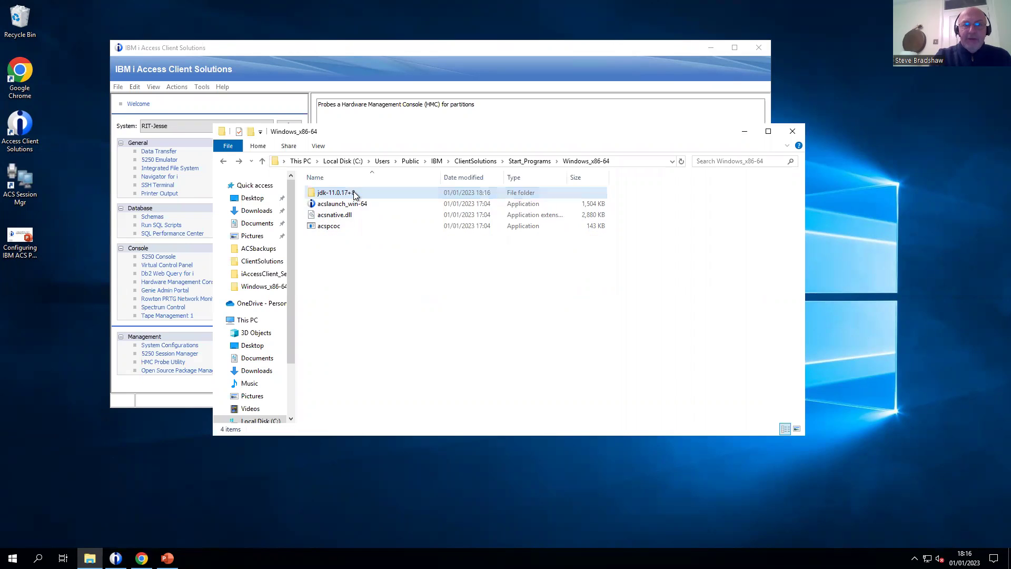
{"action": "left_click", "coordinate": [529, 49]}
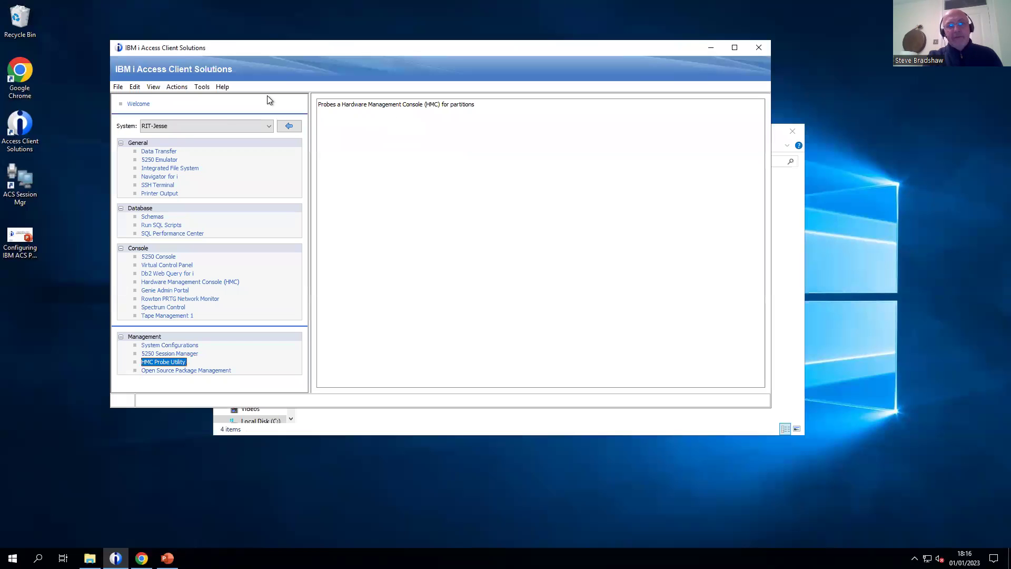
{"action": "left_click", "coordinate": [223, 86]}
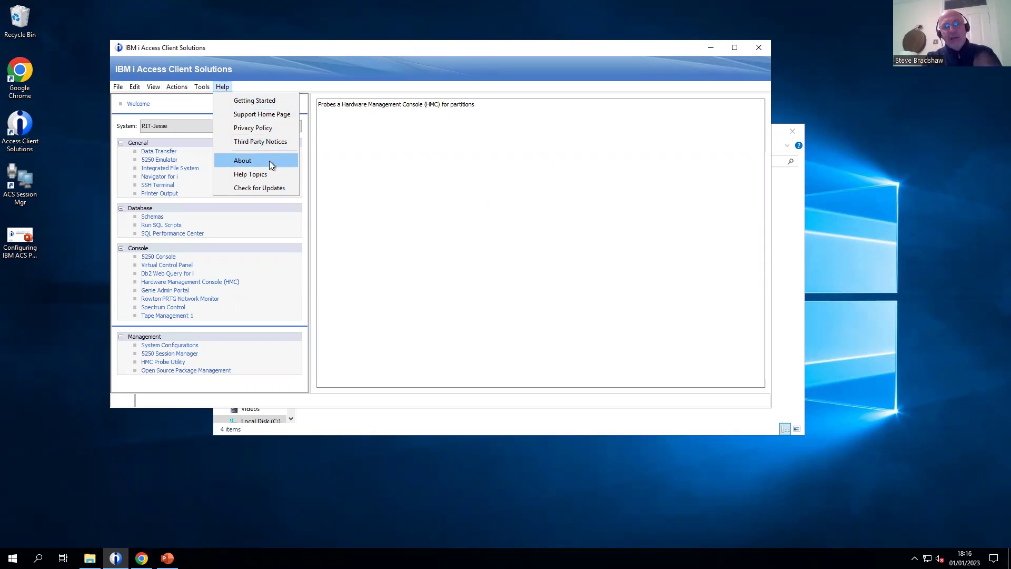
{"action": "mouse_move", "coordinate": [429, 3]}
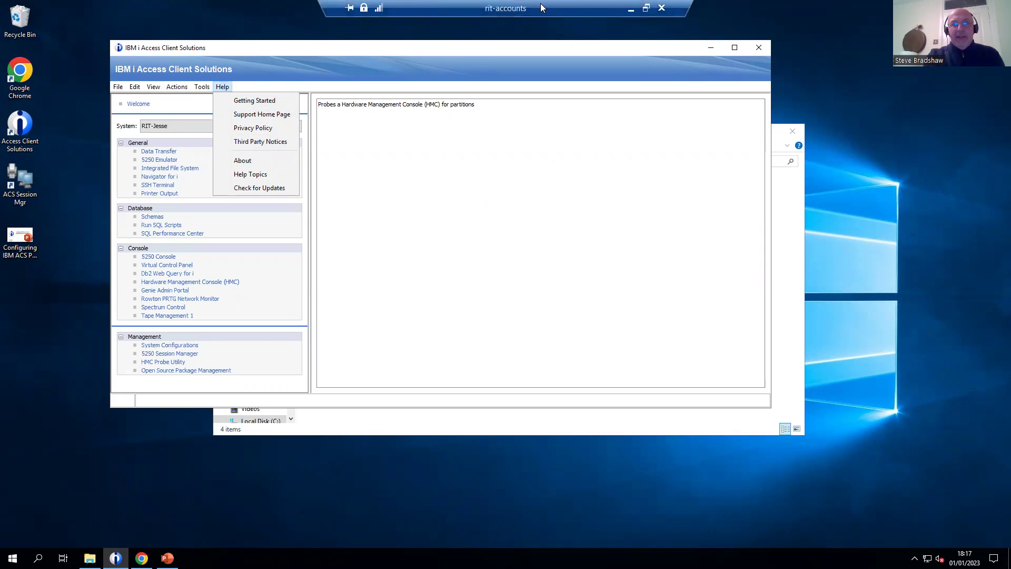